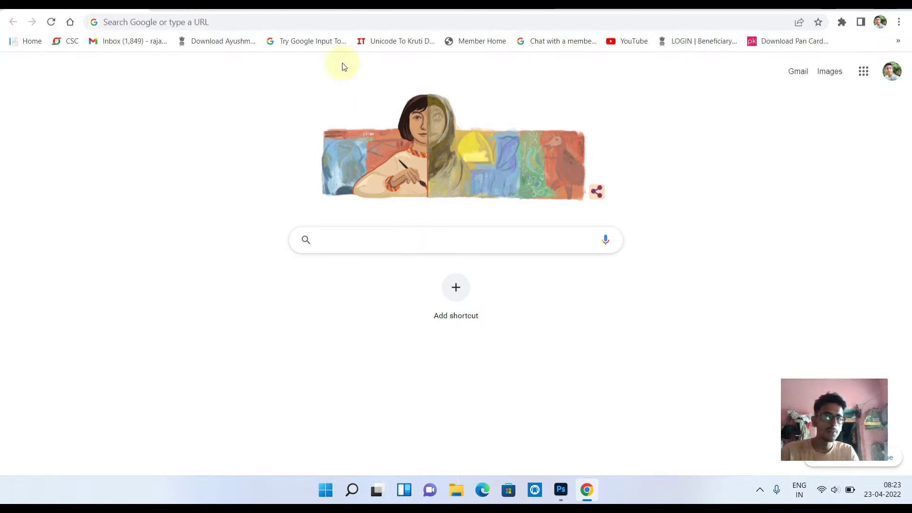
# Step: Search the web for "travel union" and open the Travel Union site from the results
pyautogui.click(374, 20)
pyautogui.write('TRA')
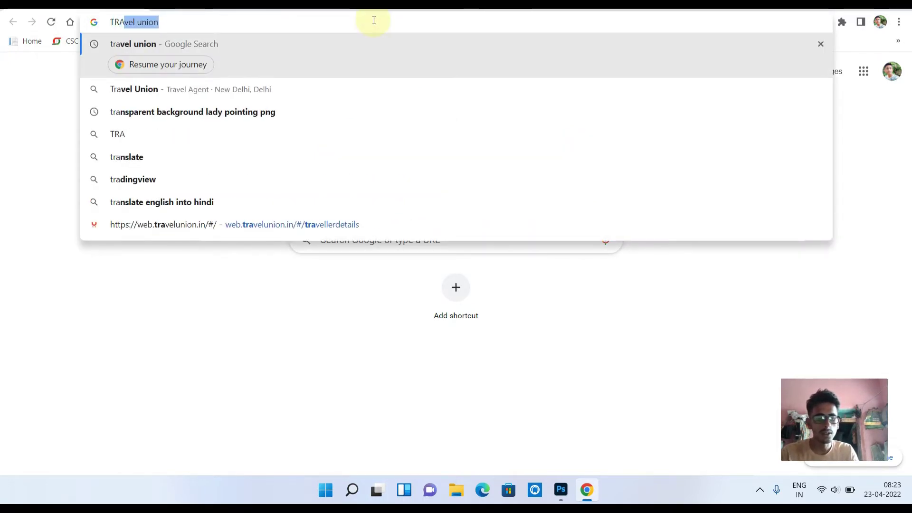
pyautogui.press('Return')
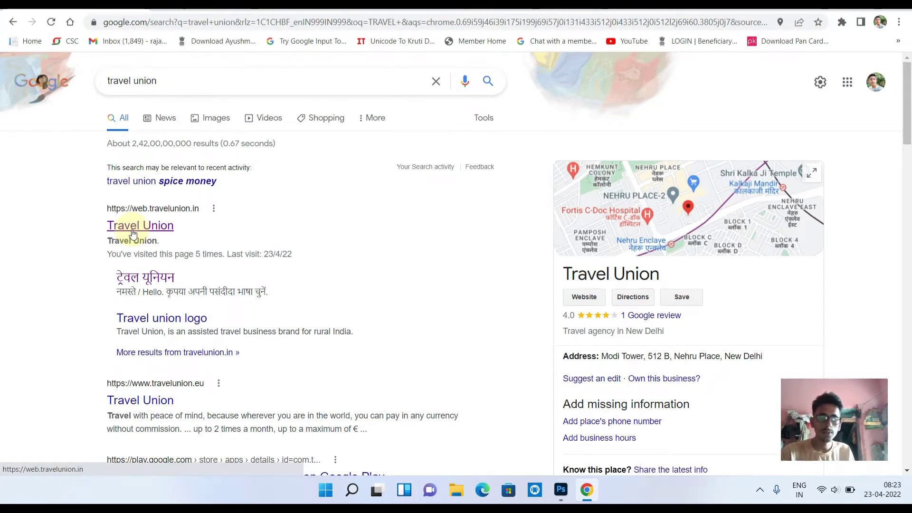
pyautogui.click(133, 233)
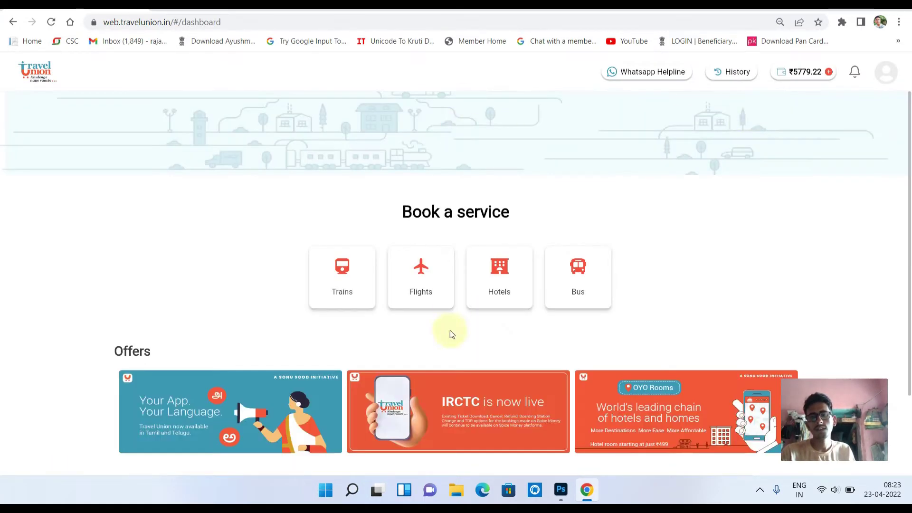
# Step: Open the train booking service from the Travel Union dashboard and dismiss the COVID-19 notice
pyautogui.scroll(-1, 565, 241)
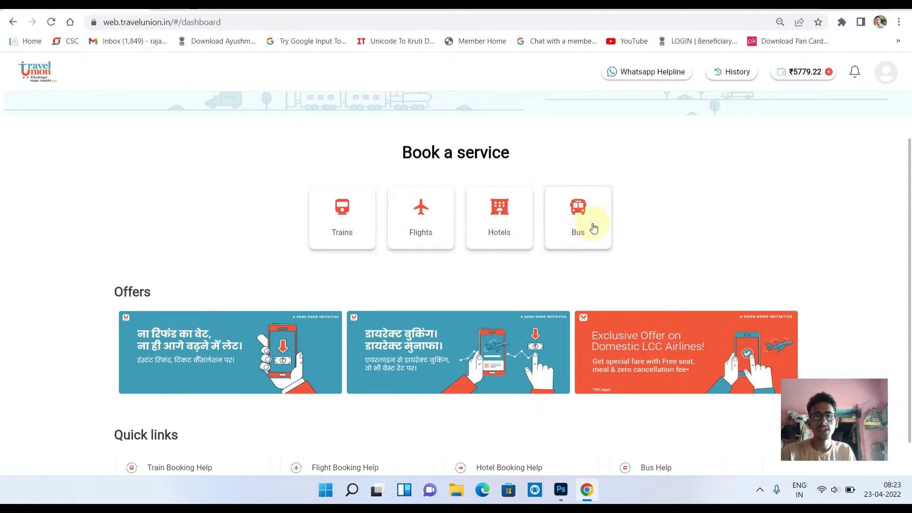
pyautogui.scroll(-1, 589, 232)
pyautogui.scroll(1, 494, 223)
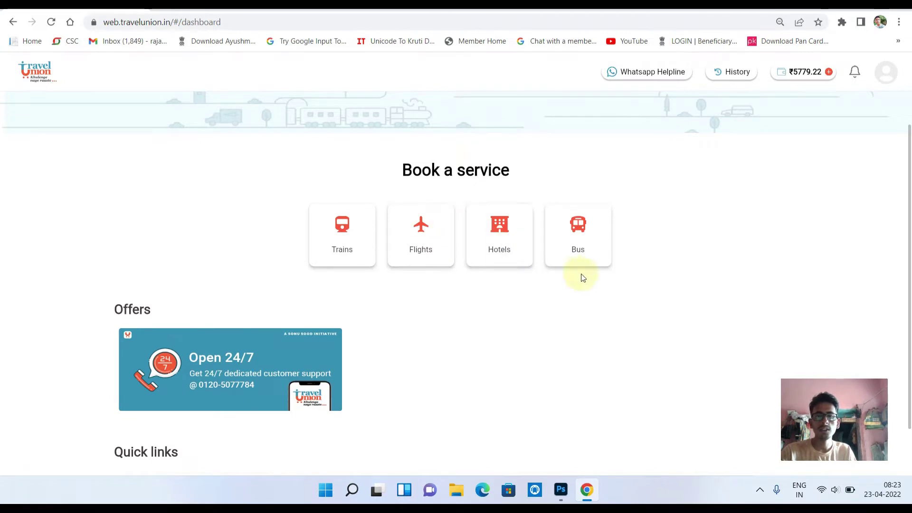
pyautogui.scroll(1, 580, 277)
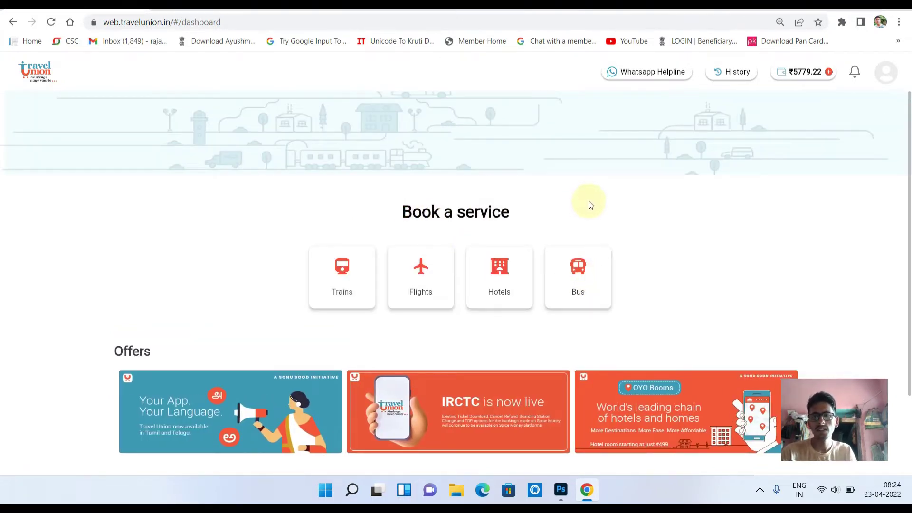
pyautogui.scroll(-1, 590, 223)
pyautogui.scroll(1, 590, 244)
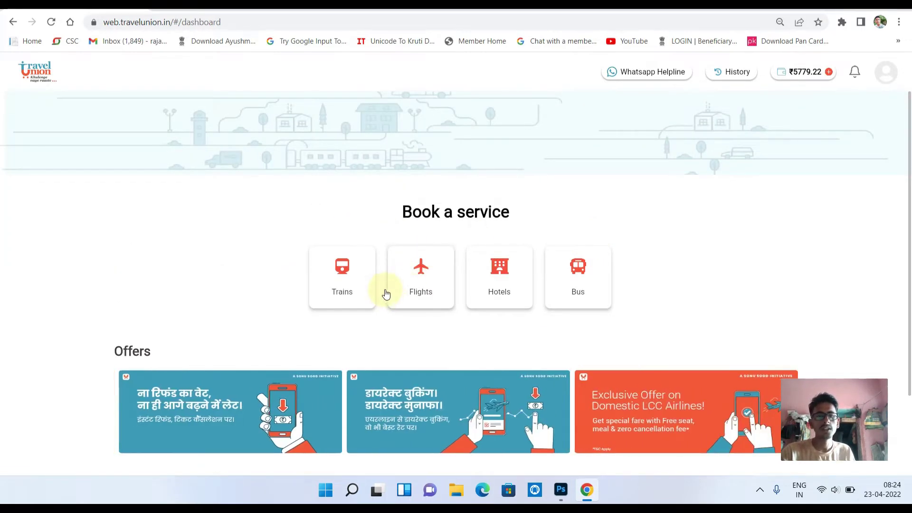
pyautogui.click(352, 281)
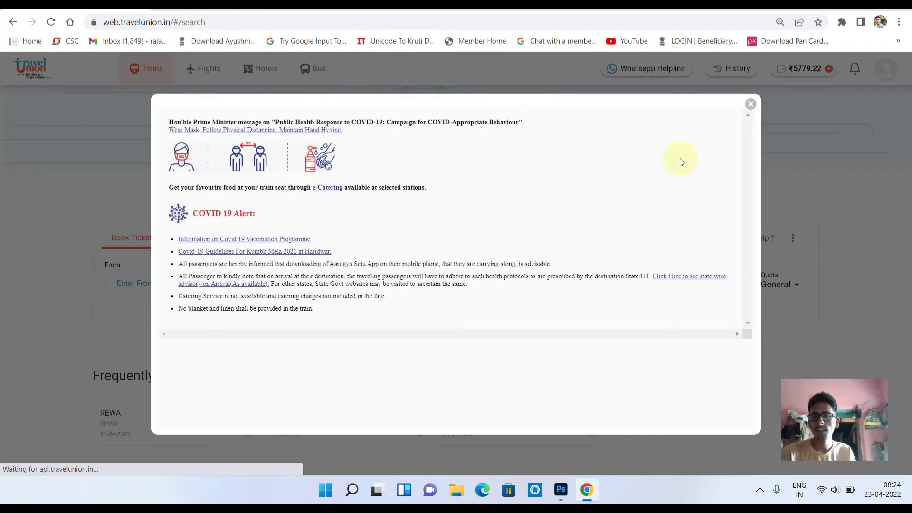
pyautogui.click(749, 104)
# Step: Browse the departure calendar for the following months and confirm 23 April 2022 as the travel date
pyautogui.click(175, 279)
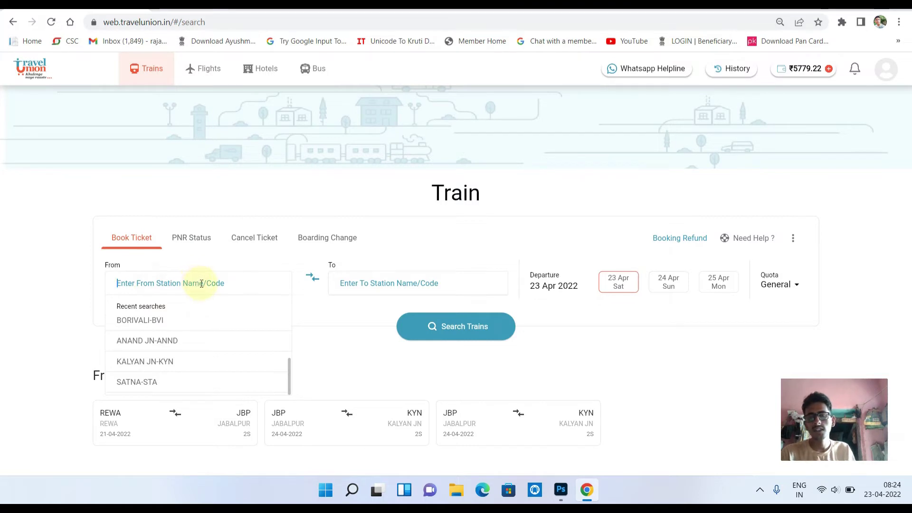
pyautogui.click(393, 283)
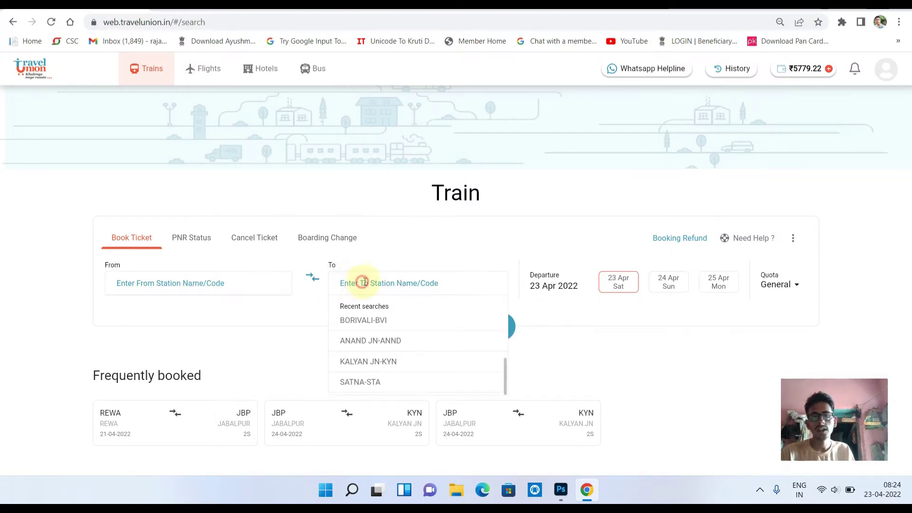
pyautogui.click(553, 284)
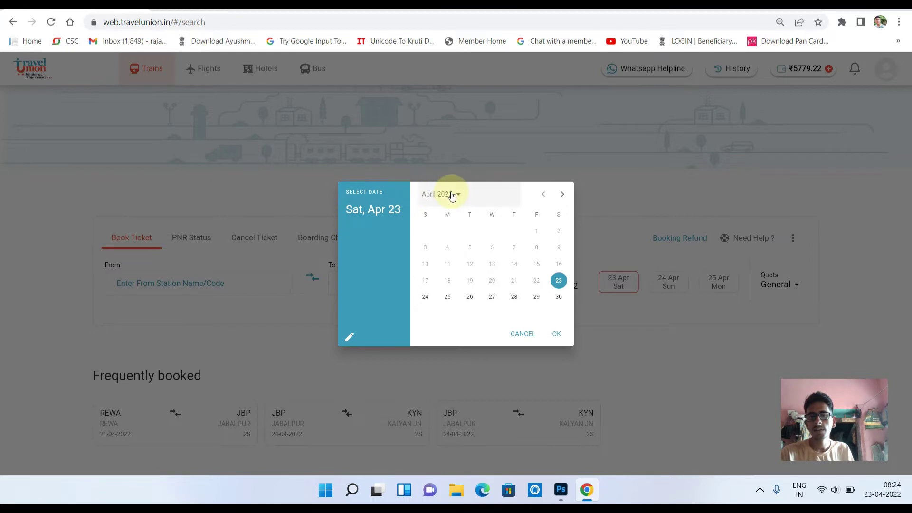
pyautogui.click(562, 196)
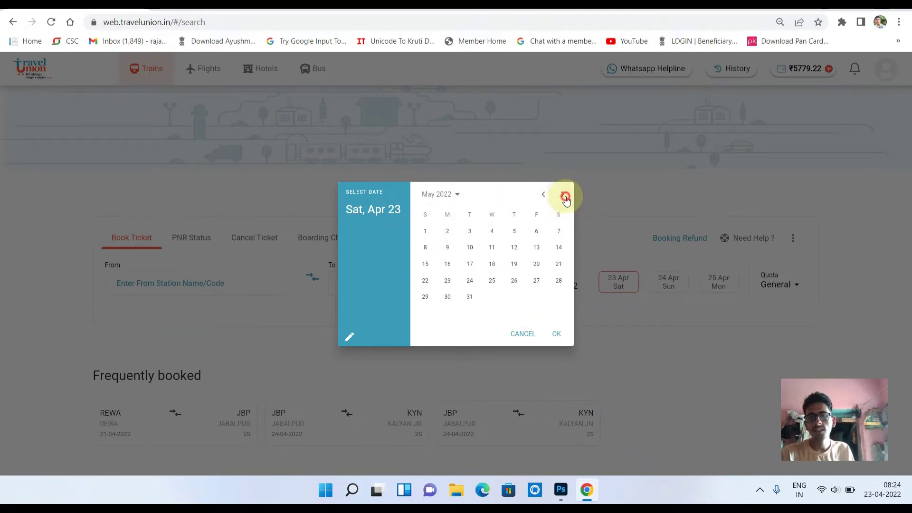
pyautogui.click(563, 196)
pyautogui.click(543, 194)
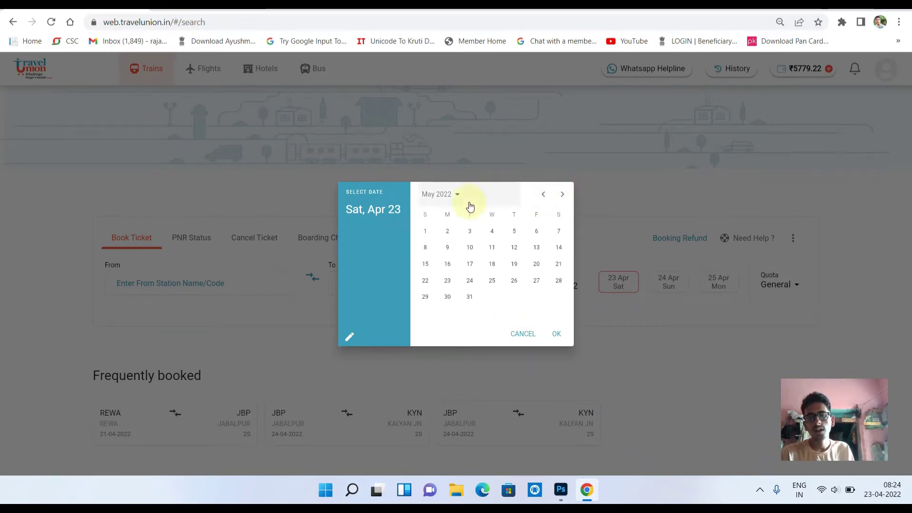
pyautogui.click(543, 194)
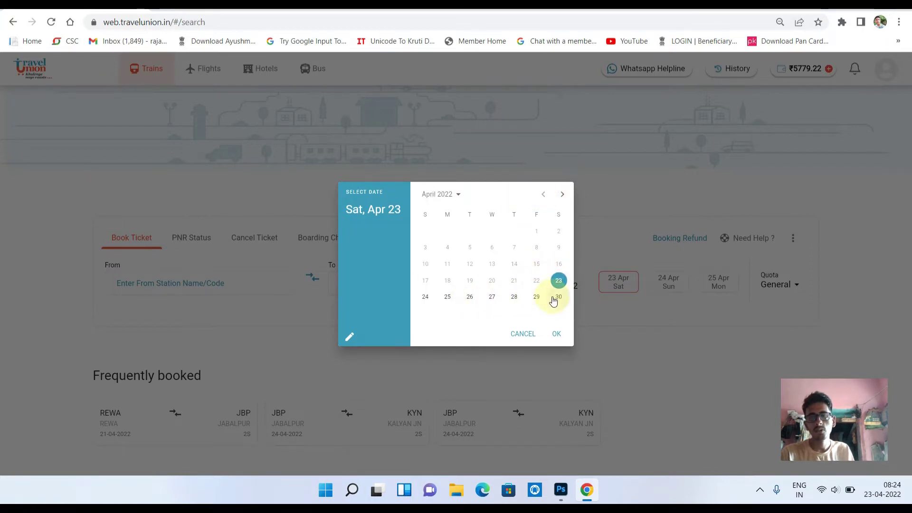
pyautogui.click(556, 333)
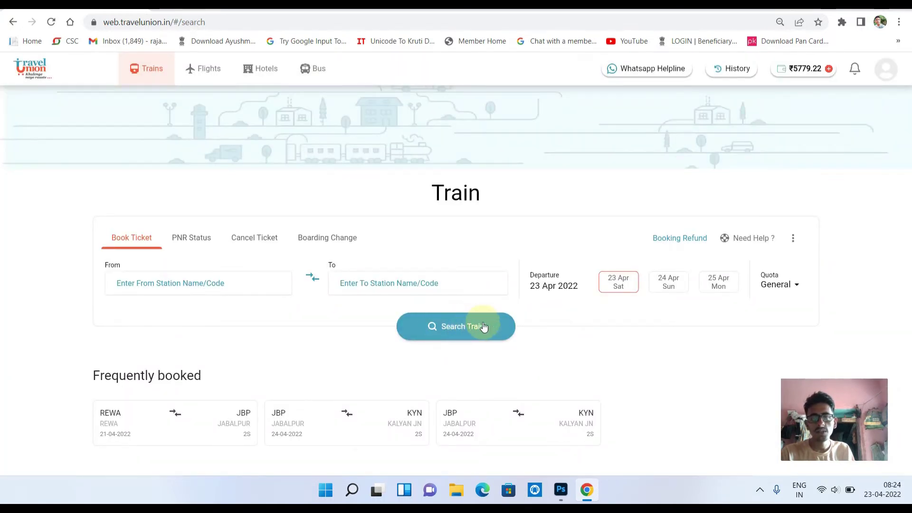
# Step: Search trains from SATNA to NAGPUR for 27 Apr 2022 and check 2S and SL availability on PNBE ERS EXPRES (22670)
pyautogui.click(499, 327)
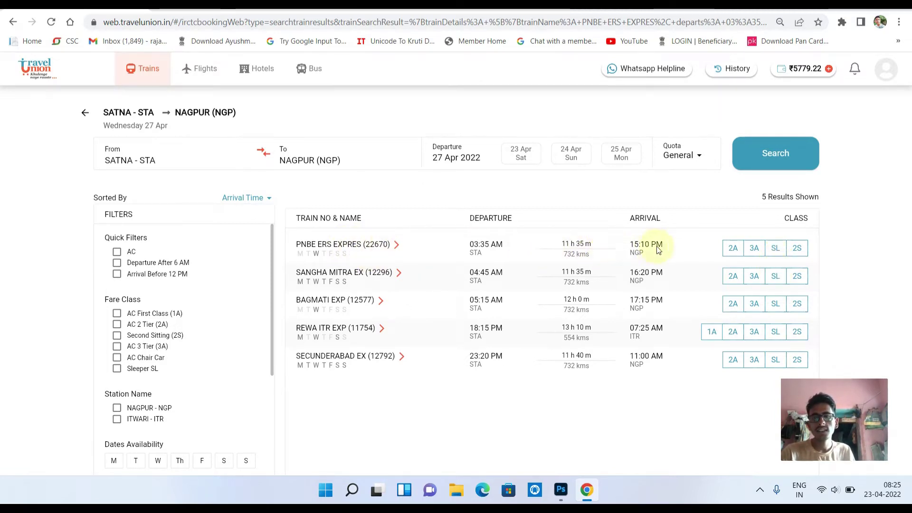
pyautogui.click(791, 254)
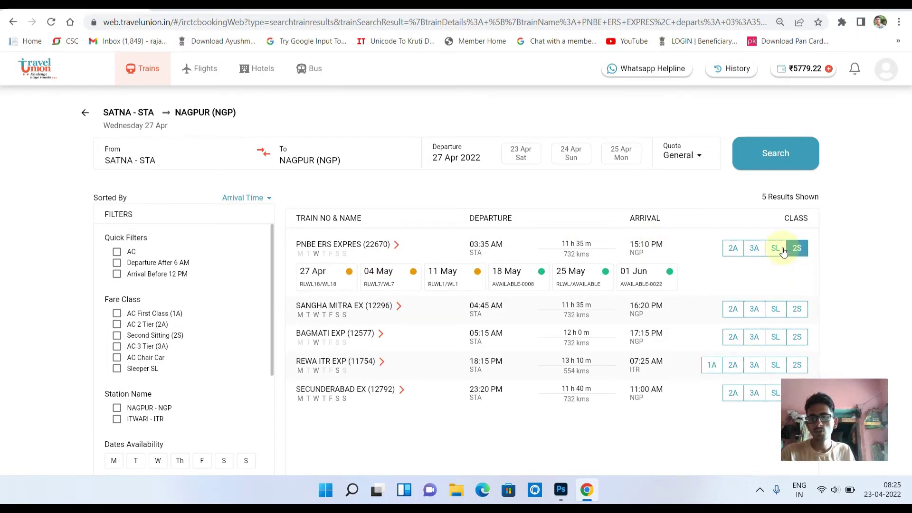
pyautogui.click(777, 253)
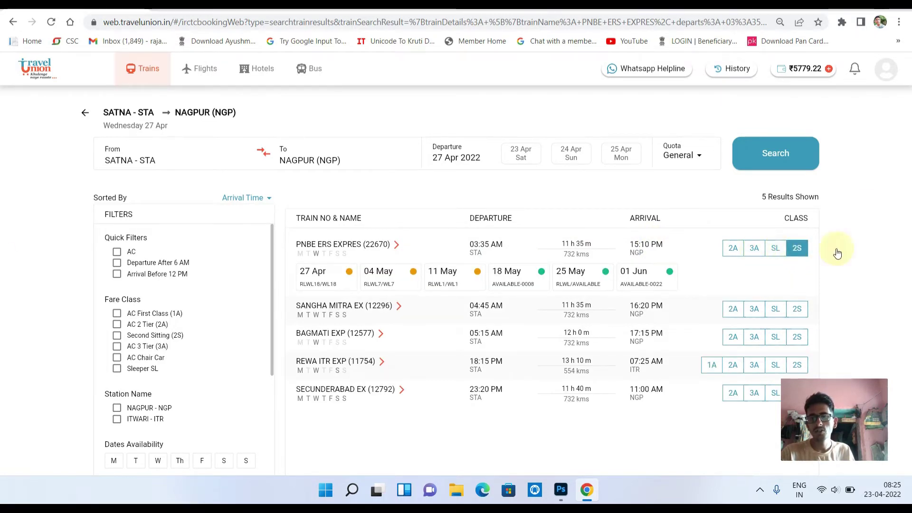
# Step: Compare the SL availability of PNBE ERS EXPRES across the offered travel dates, finishing on 27 Apr
pyautogui.click(503, 274)
pyautogui.click(389, 275)
pyautogui.click(325, 273)
pyautogui.click(456, 277)
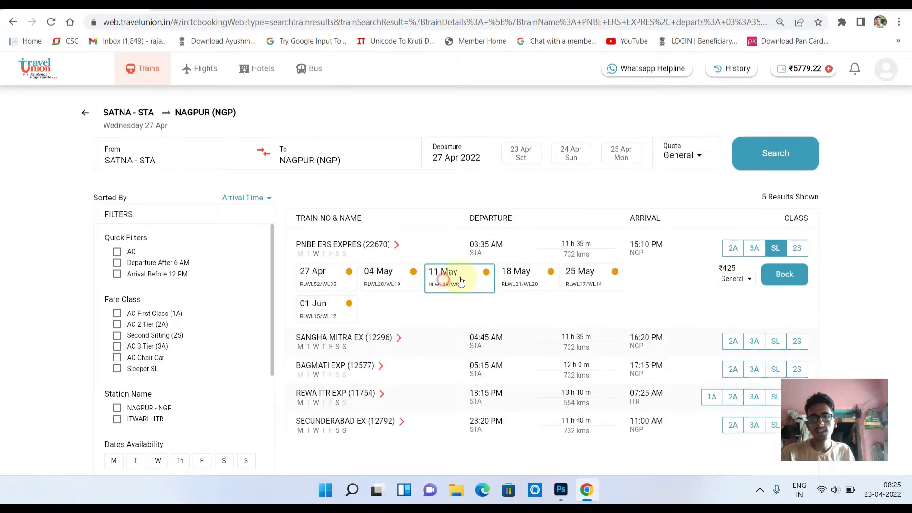
pyautogui.click(513, 276)
pyautogui.click(580, 273)
pyautogui.click(343, 272)
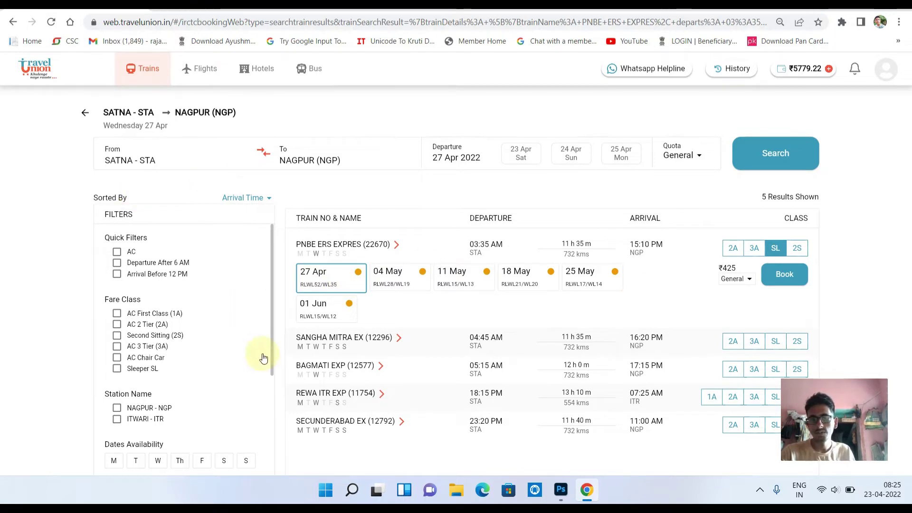
# Step: Book INTERCITY EXP (22190) from REWA to SATNA in 2S for 24 Apr 2022, accepting the date that differs from the search
pyautogui.scroll(-1, 260, 356)
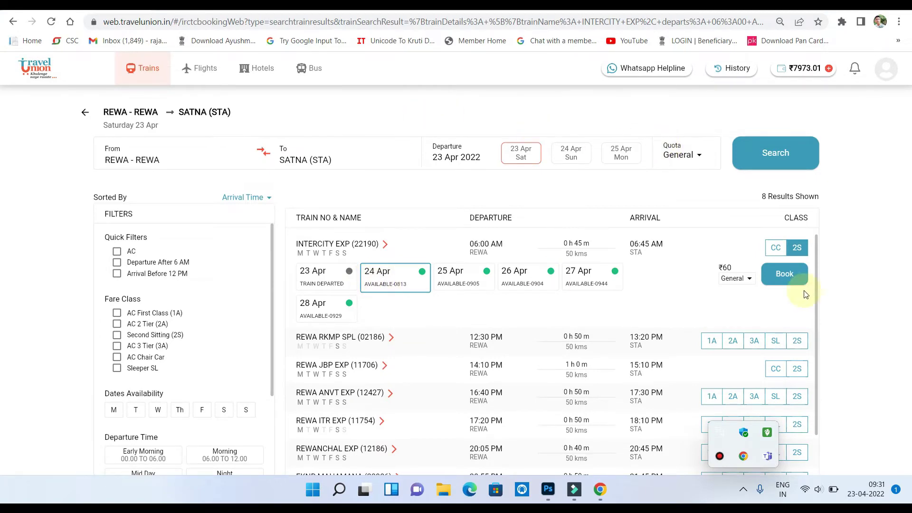
pyautogui.click(781, 277)
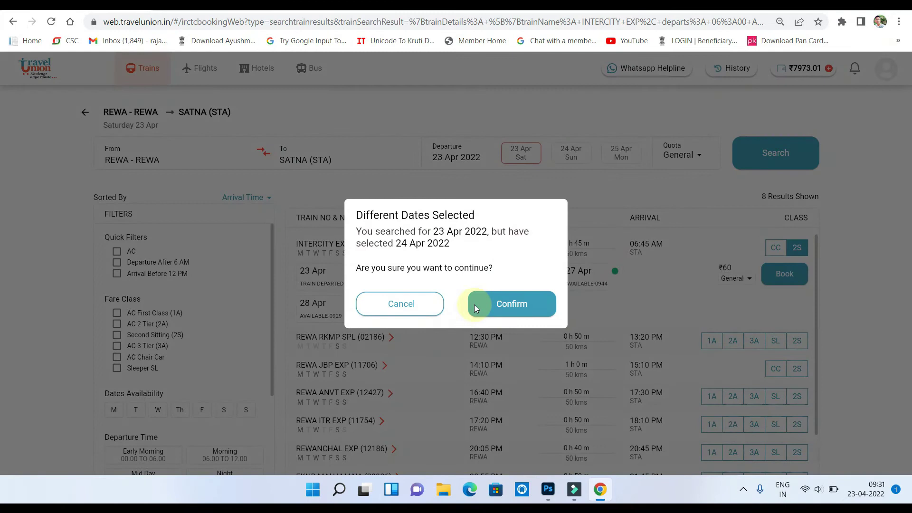
pyautogui.click(513, 306)
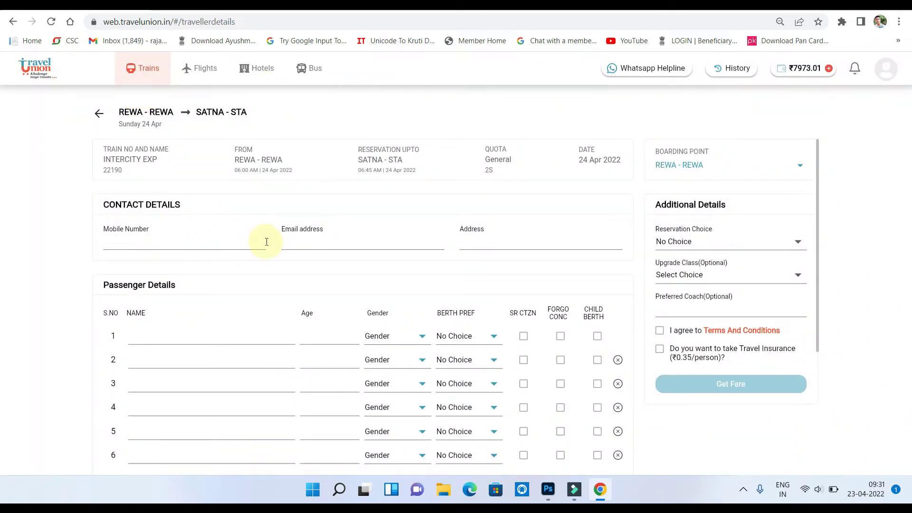
pyautogui.click(261, 245)
pyautogui.click(128, 241)
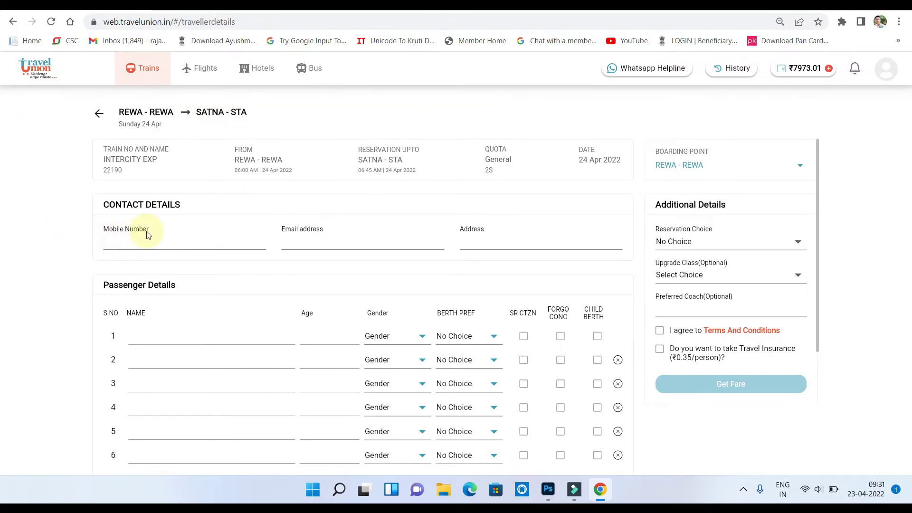
pyautogui.click(312, 242)
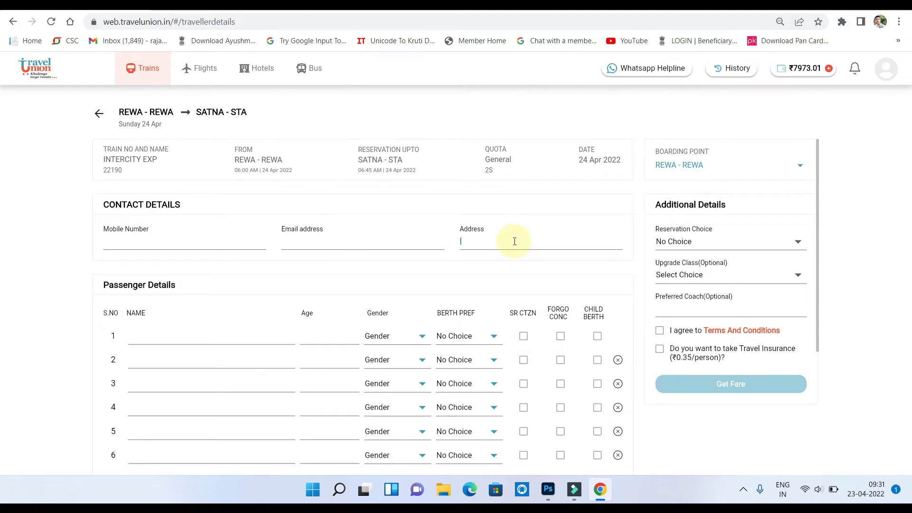
# Step: Set the first passenger's gender to Male in the passenger details
pyautogui.scroll(-3, 323, 299)
pyautogui.click(163, 213)
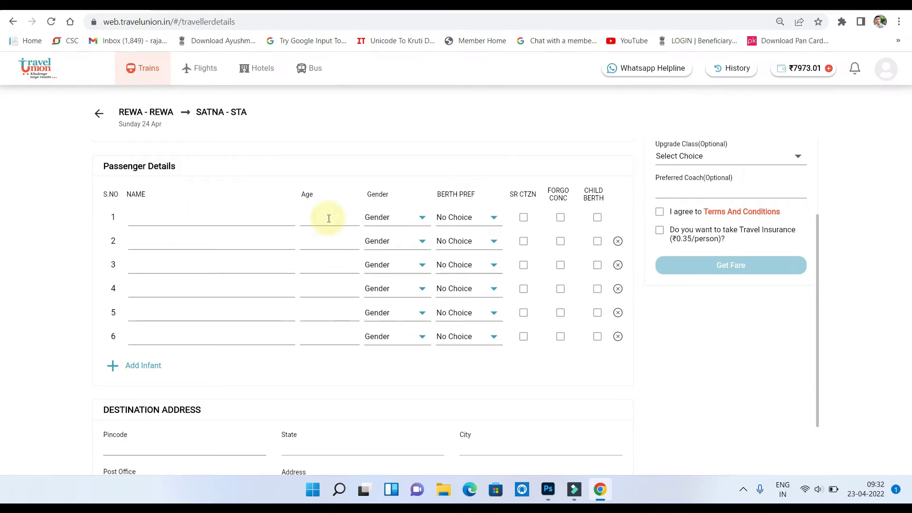
pyautogui.click(404, 217)
pyautogui.click(405, 218)
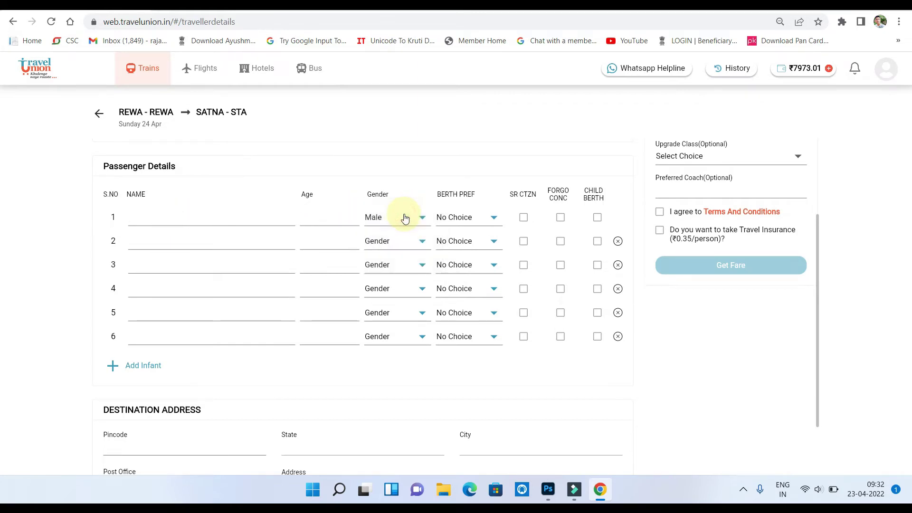
# Step: Add an infant row to the passenger details and view its age options without choosing one
pyautogui.scroll(-2, 155, 350)
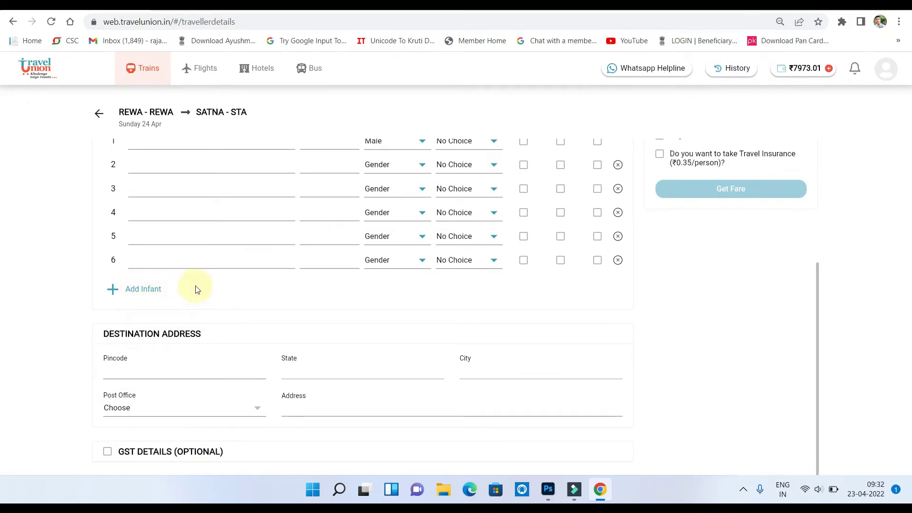
pyautogui.click(123, 295)
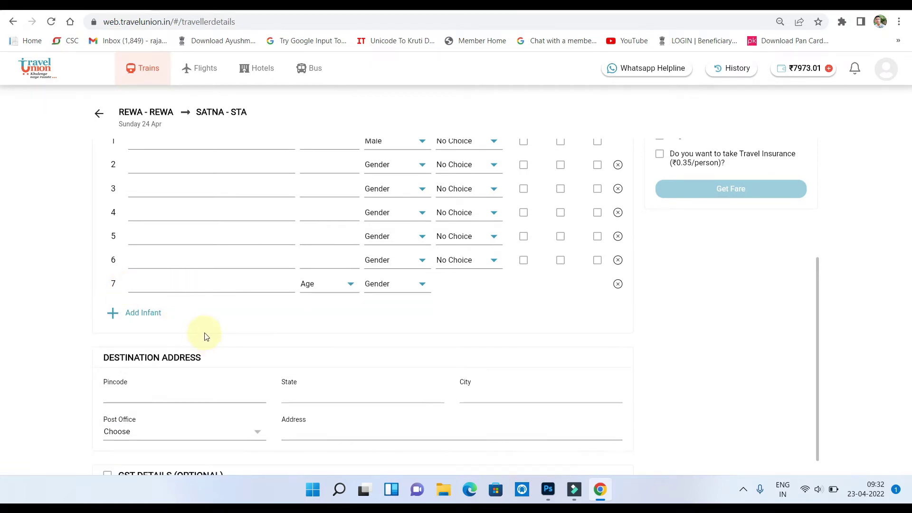
pyautogui.click(311, 289)
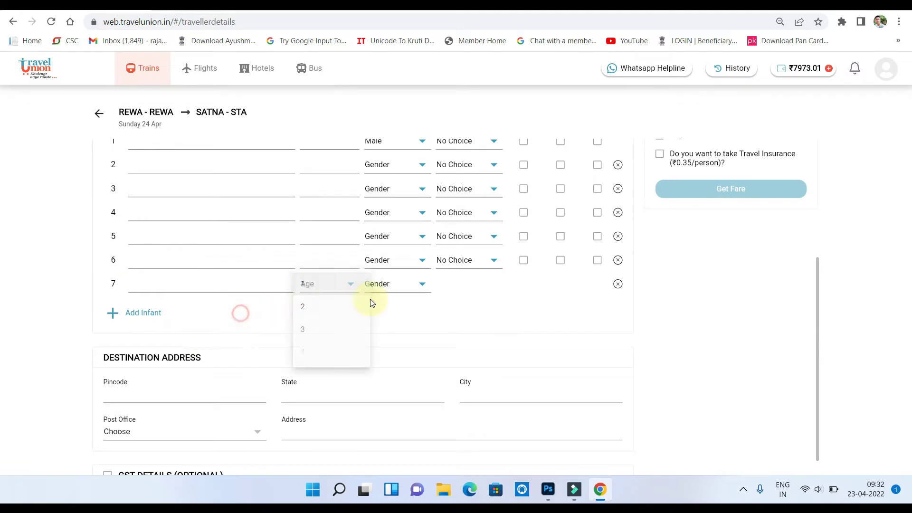
pyautogui.click(342, 287)
pyautogui.click(342, 287)
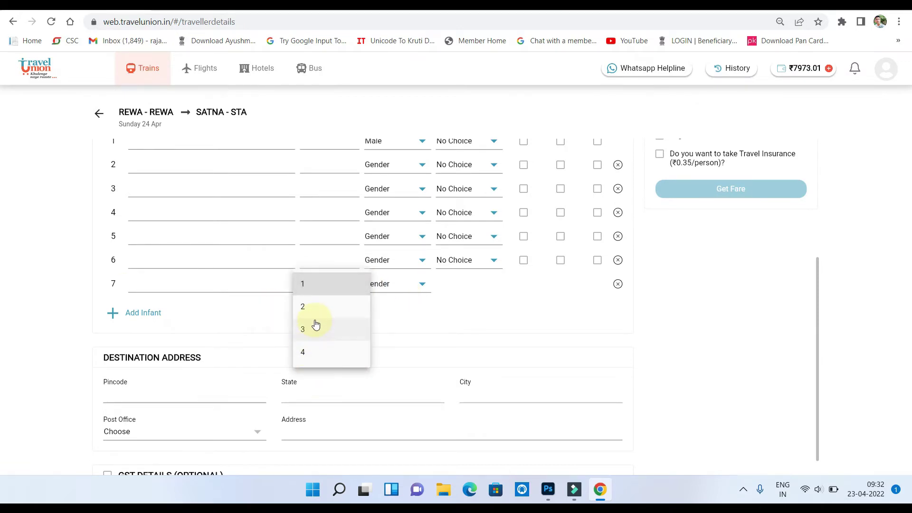
pyautogui.click(391, 317)
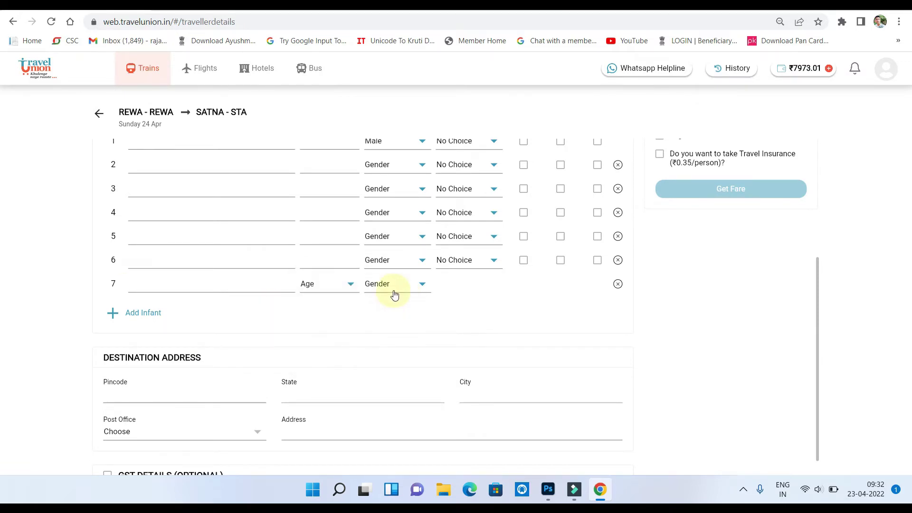
pyautogui.scroll(-1, 396, 294)
pyautogui.click(179, 363)
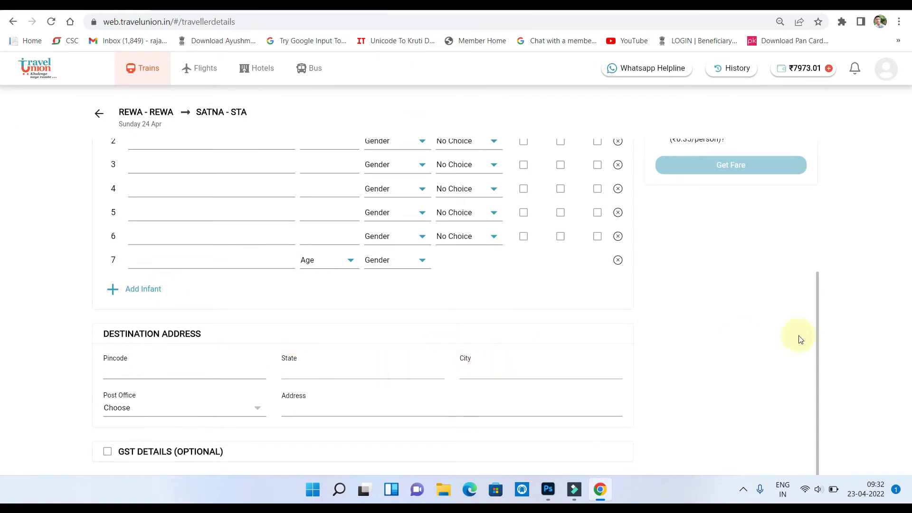
pyautogui.click(136, 393)
pyautogui.click(379, 411)
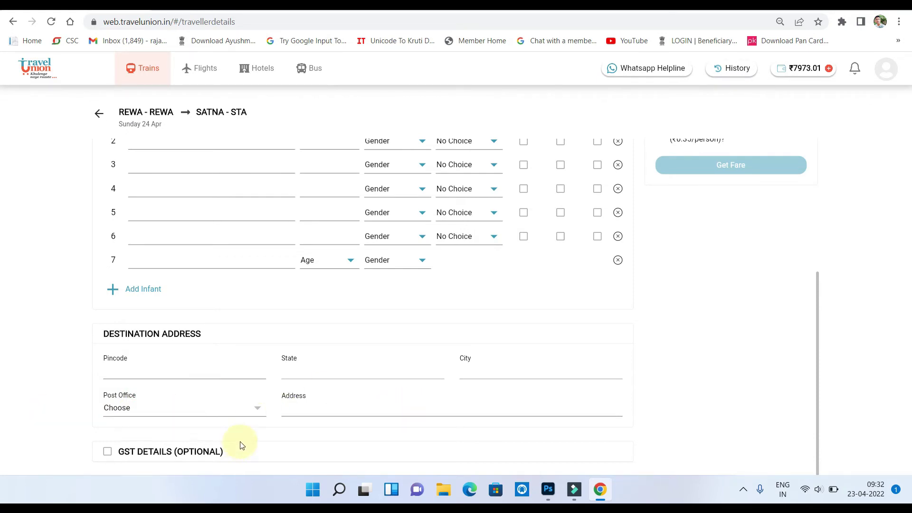
pyautogui.scroll(5, 236, 445)
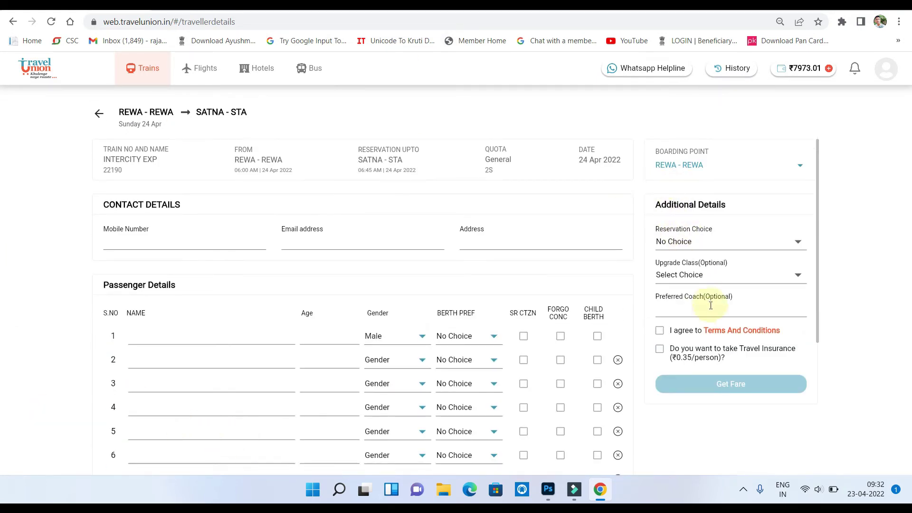
# Step: Agree to the terms and conditions and continue the IRCTC authentication via OTP
pyautogui.click(659, 332)
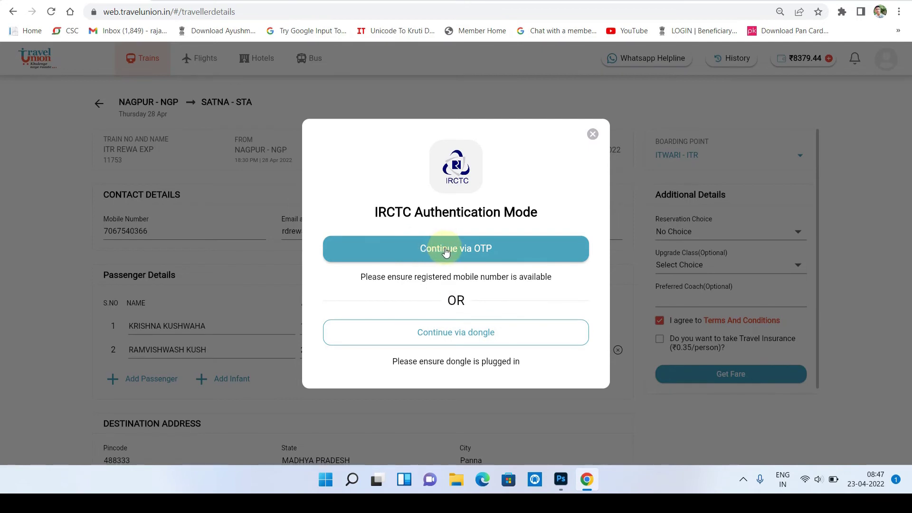
pyautogui.click(446, 250)
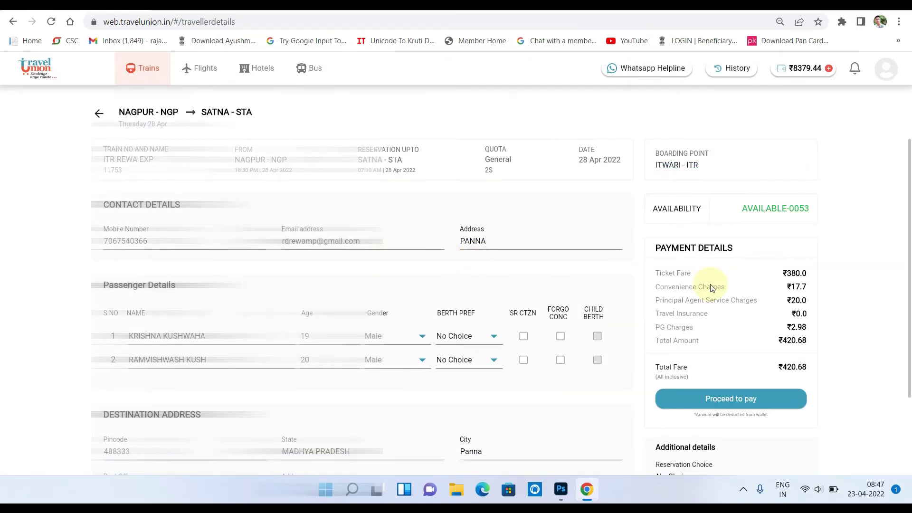
# Step: Review the contact, passenger, address and payment details of the NAGPUR to SATNA booking and proceed to pay
pyautogui.scroll(-2, 711, 284)
pyautogui.scroll(2, 389, 178)
pyautogui.scroll(-2, 354, 212)
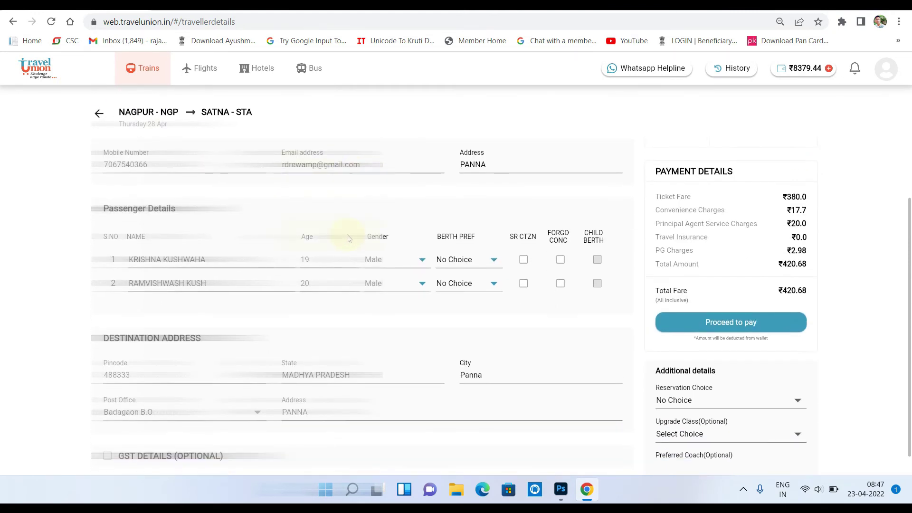
pyautogui.scroll(2, 223, 255)
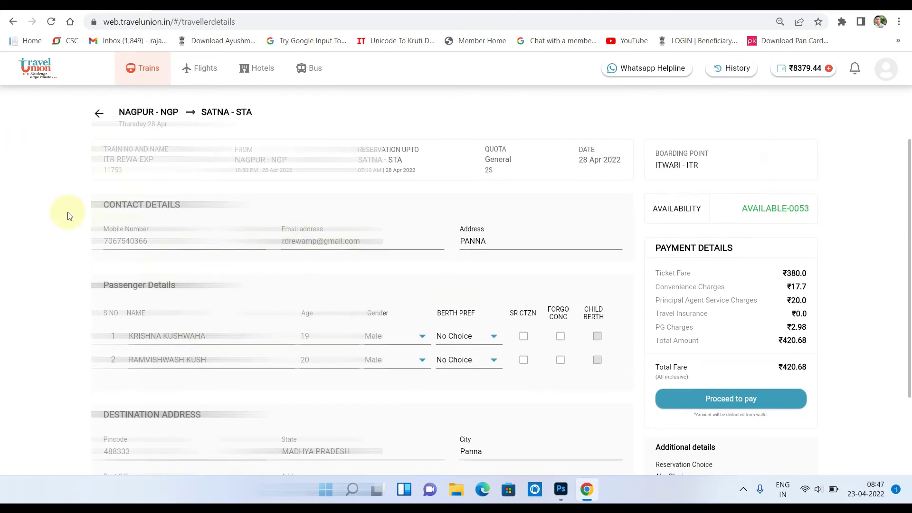
pyautogui.scroll(-2, 420, 242)
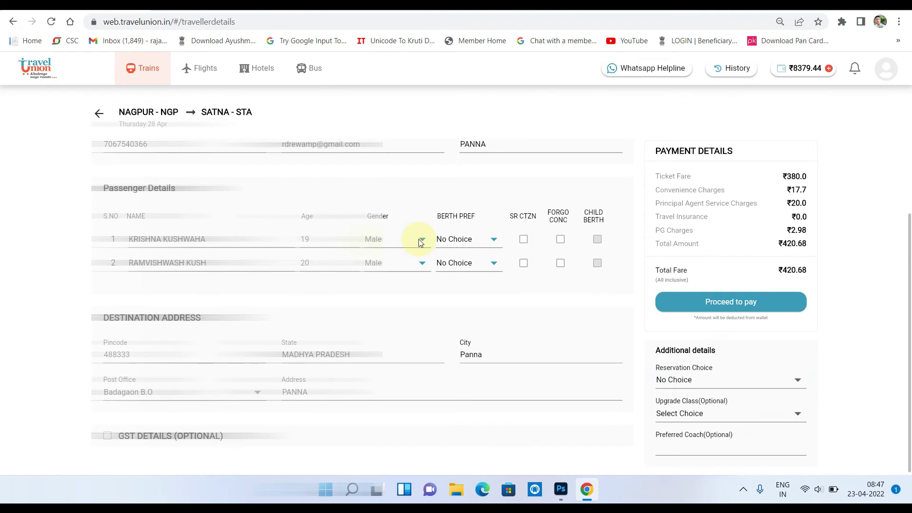
pyautogui.scroll(2, 420, 243)
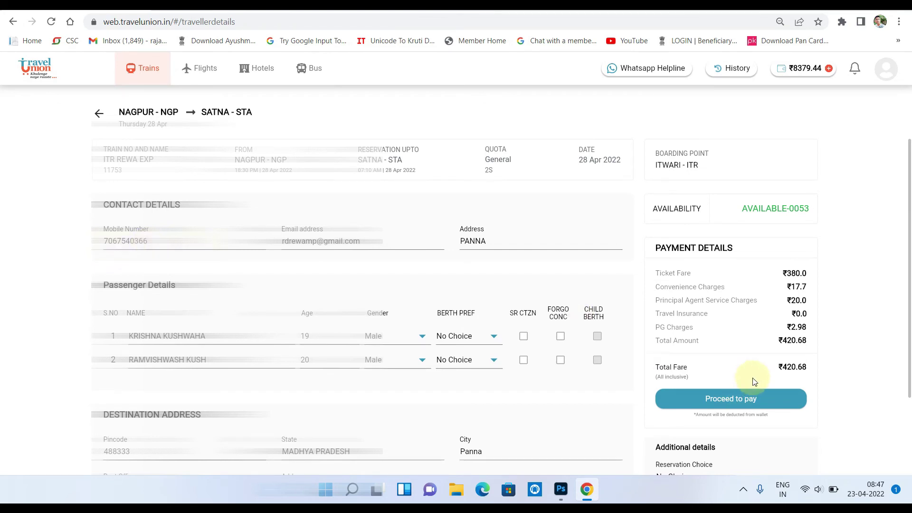
pyautogui.click(722, 405)
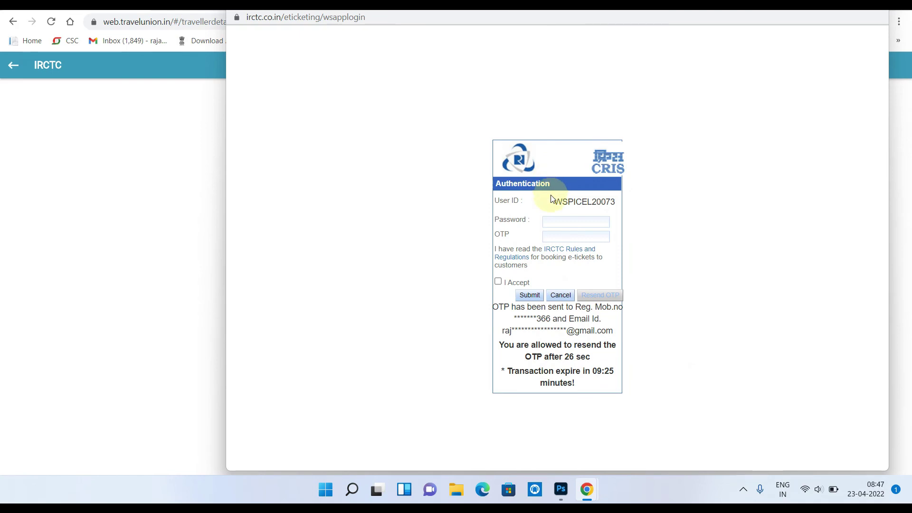
# Step: Enter the account password in the IRCTC authentication form and accept the IRCTC rules and regulations
pyautogui.click(559, 221)
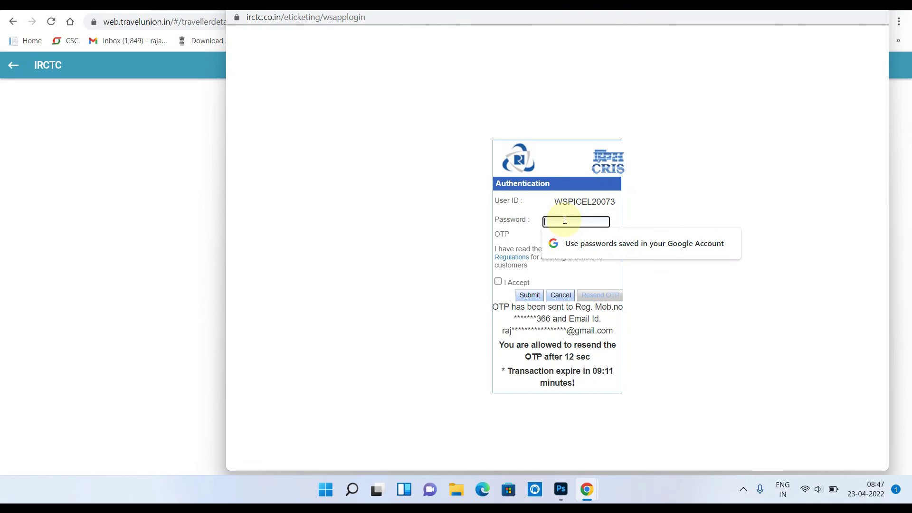
pyautogui.click(547, 233)
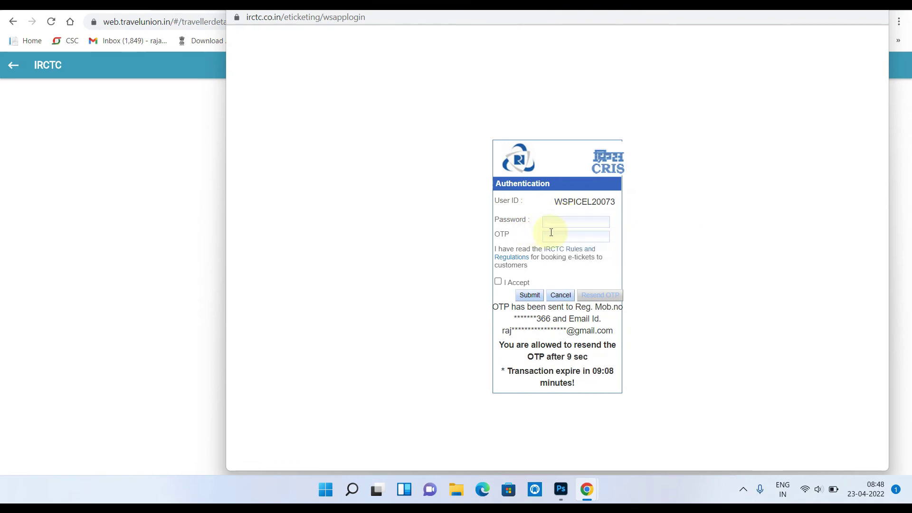
pyautogui.click(551, 232)
pyautogui.click(557, 223)
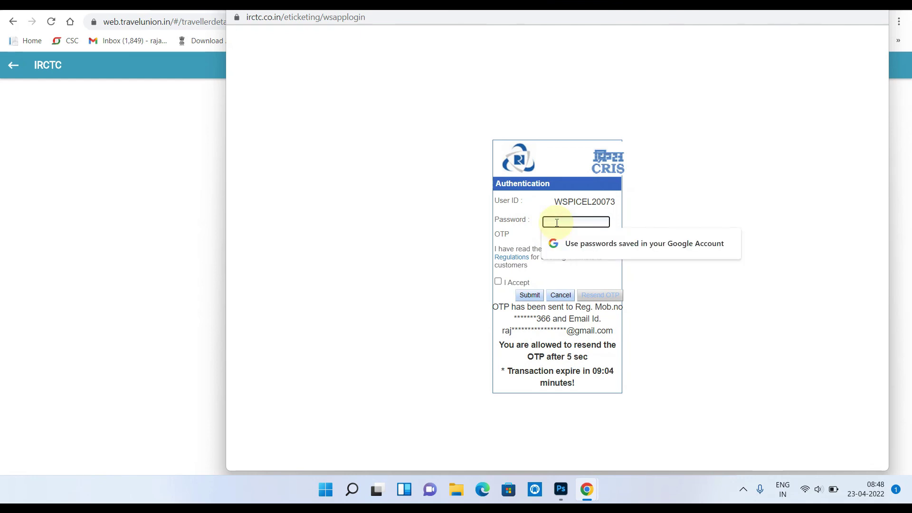
pyautogui.click(529, 235)
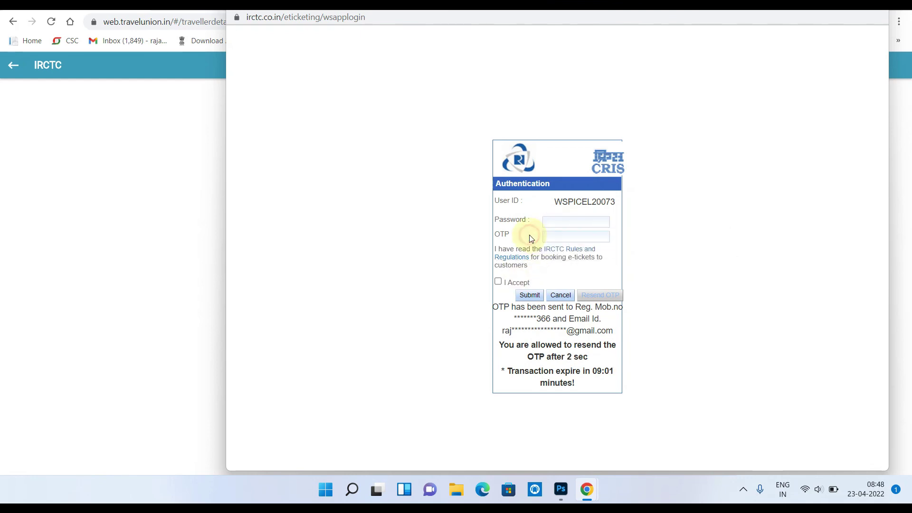
pyautogui.click(545, 220)
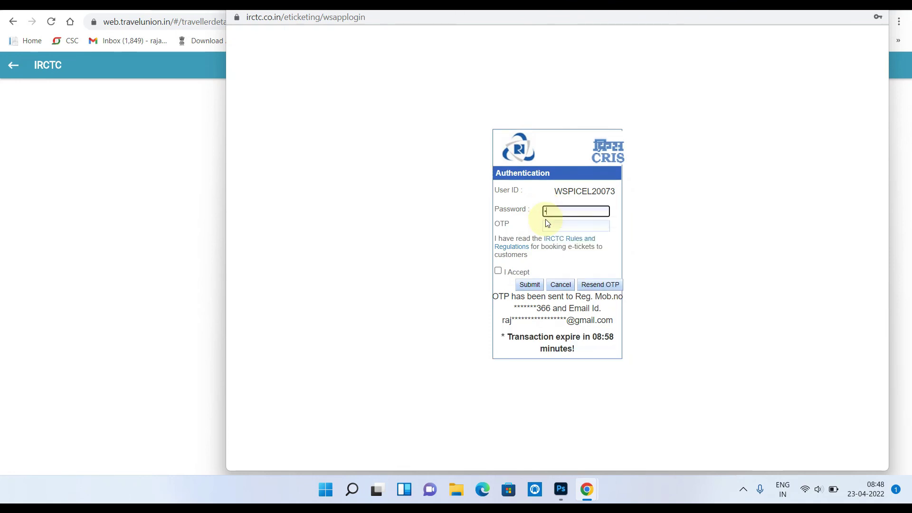
pyautogui.click(499, 270)
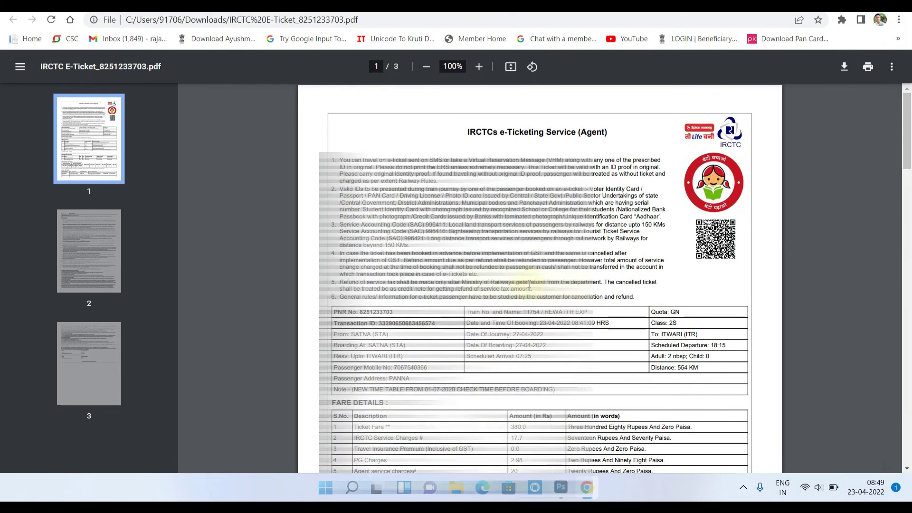
# Step: Examine the downloaded IRCTC e-ticket PDF, from its journey, fare and passenger details to the general rules on page 2
pyautogui.scroll(-1, 481, 322)
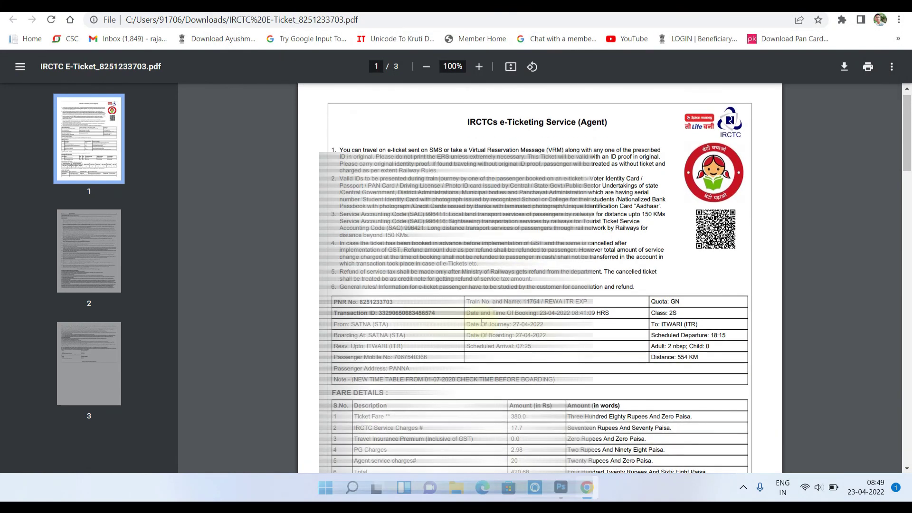
pyautogui.scroll(-4, 481, 321)
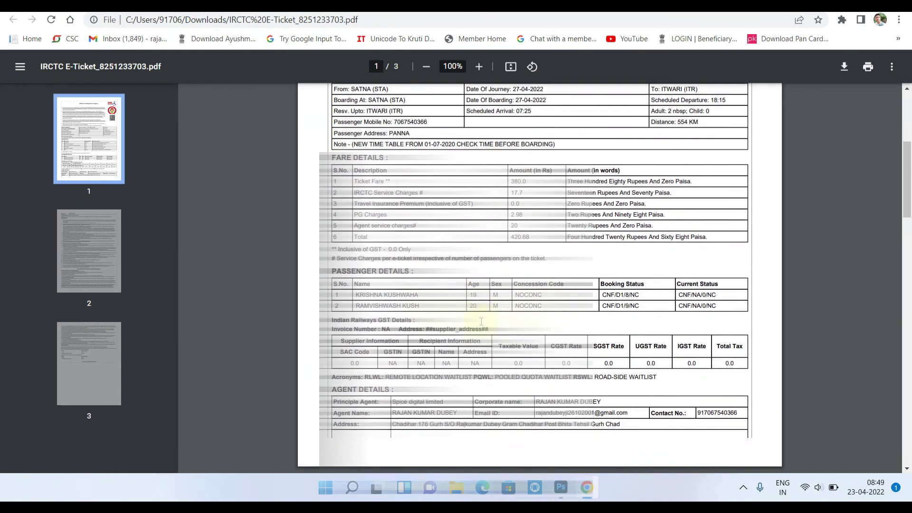
pyautogui.scroll(-15, 481, 321)
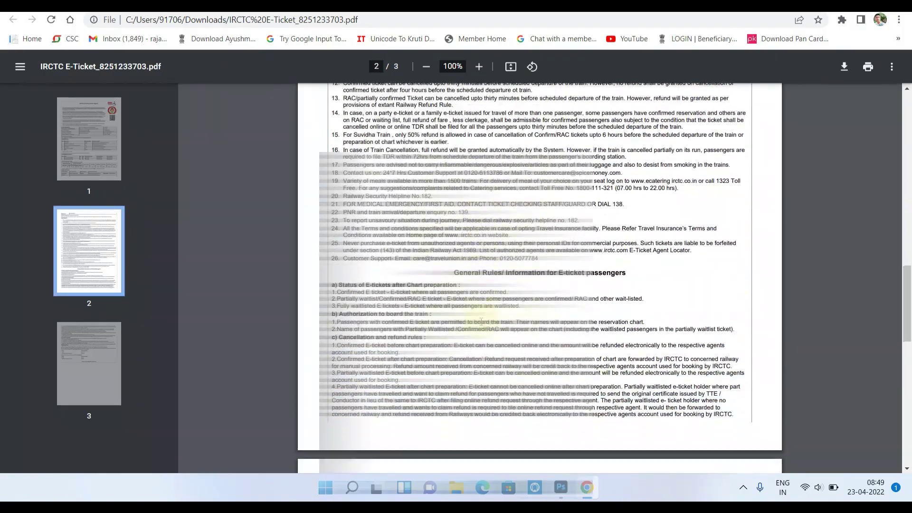